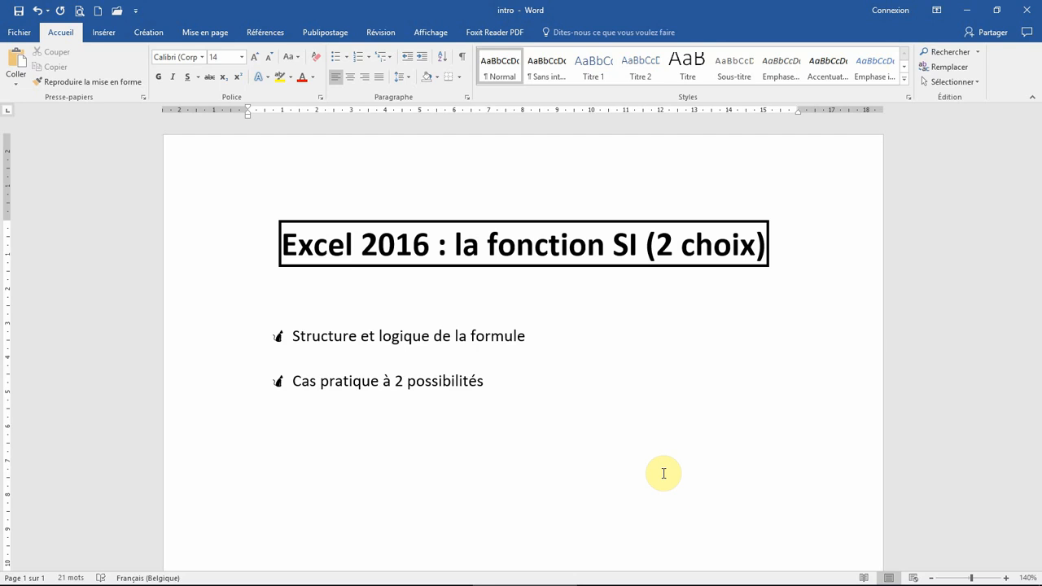
# Review the age table in the calc.tableau workbook and the admission rules in the théorie.si2 Word document, ending back in the Excel workbook.
pyautogui.moveTo(633, 584)
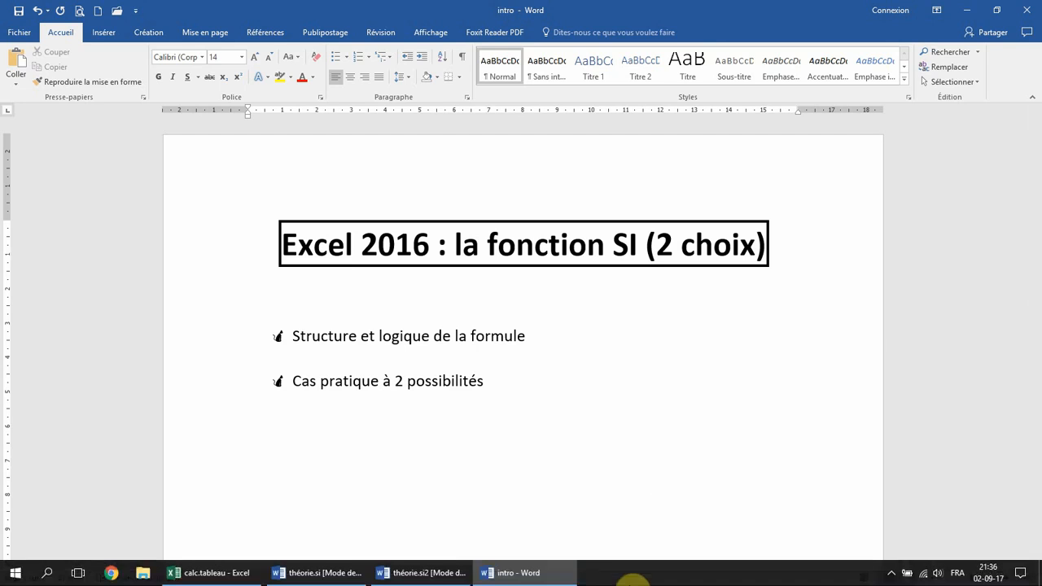
pyautogui.click(223, 578)
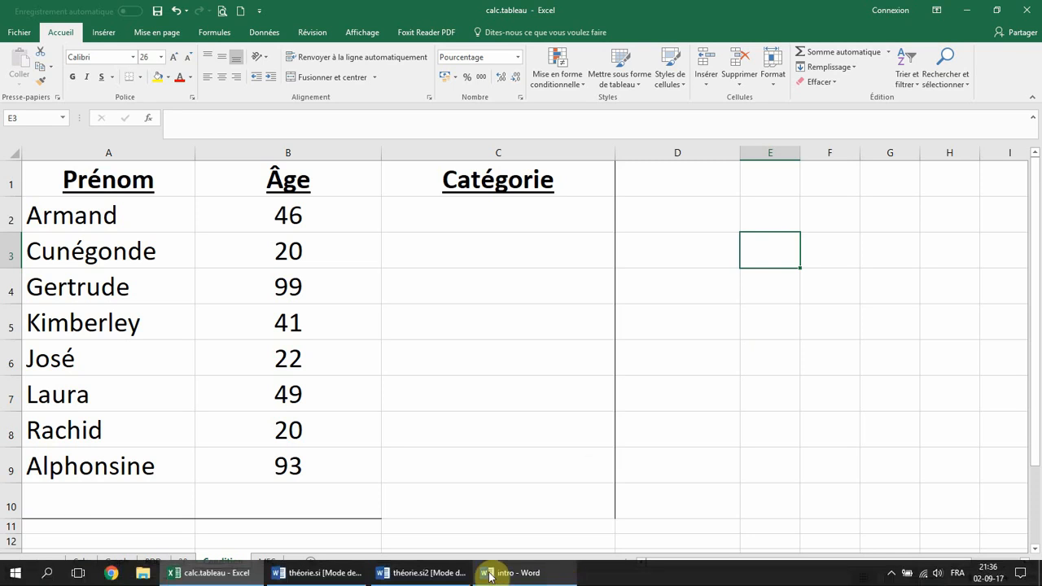
pyautogui.click(450, 574)
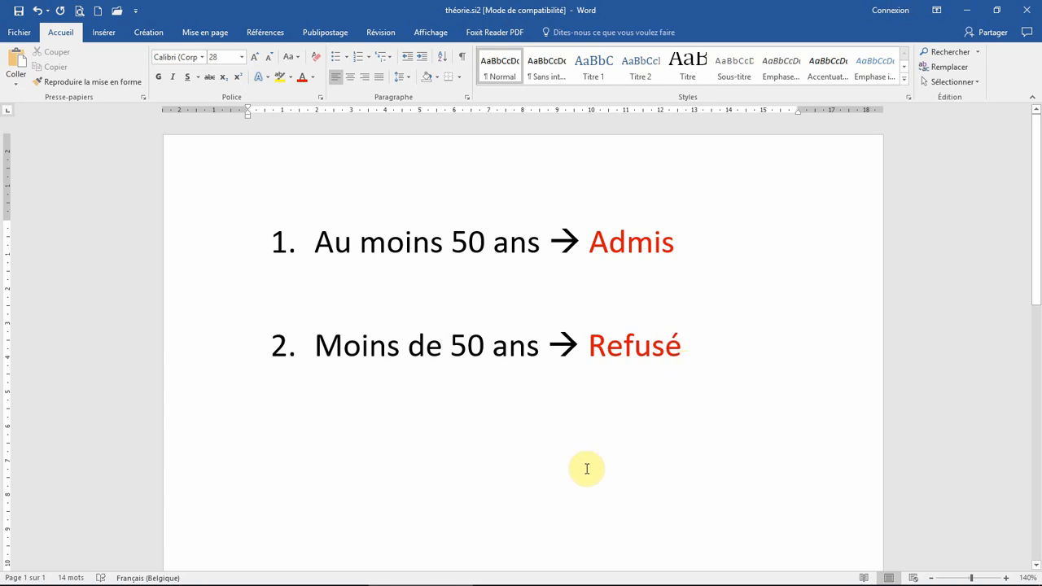
pyautogui.moveTo(458, 572)
pyautogui.click(248, 574)
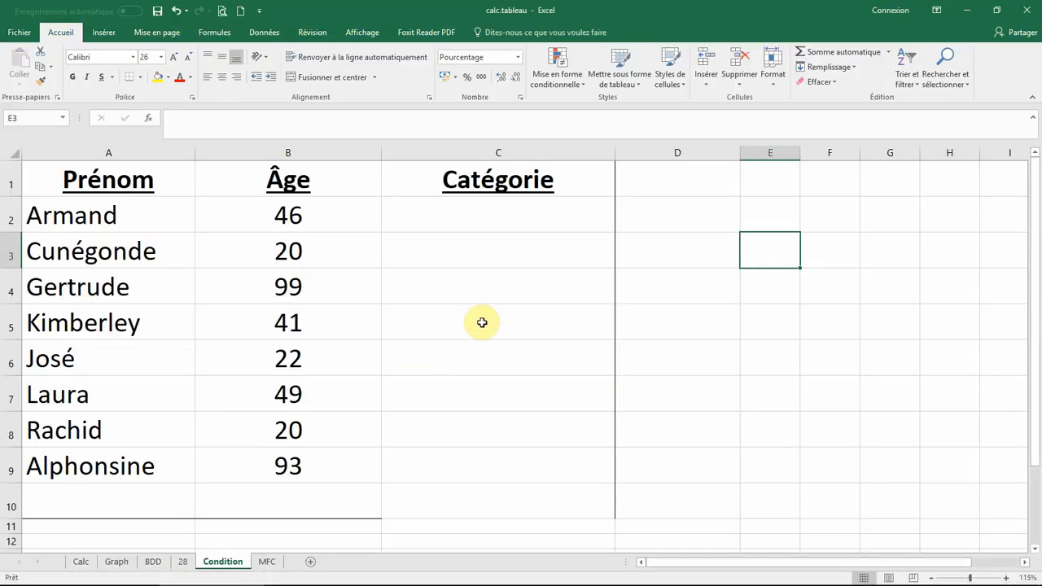
# Start an SI formula in cell C2 with the logical test B2>=50, ready for its second argument.
pyautogui.click(441, 217)
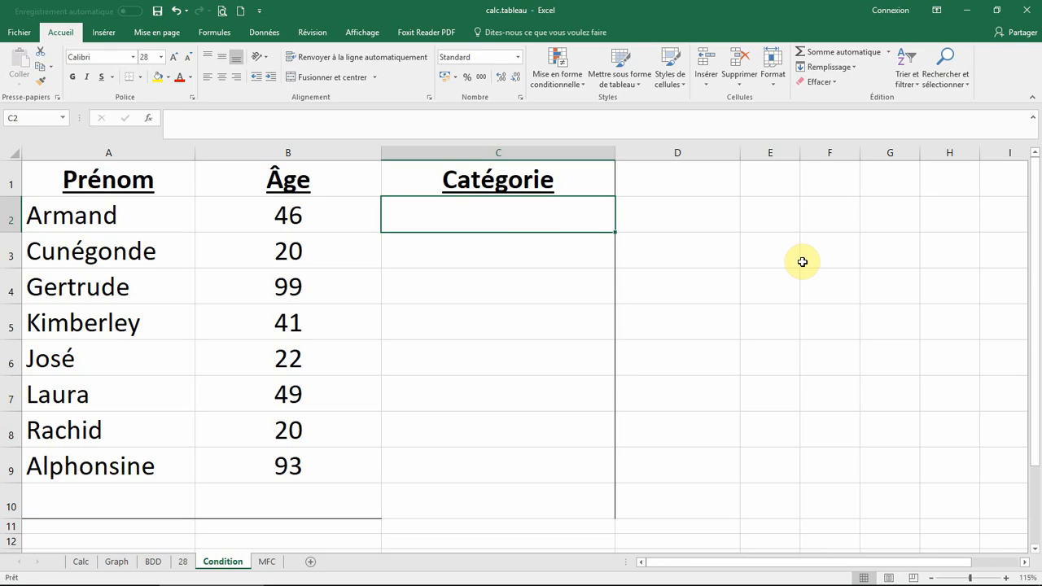
pyautogui.write('=')
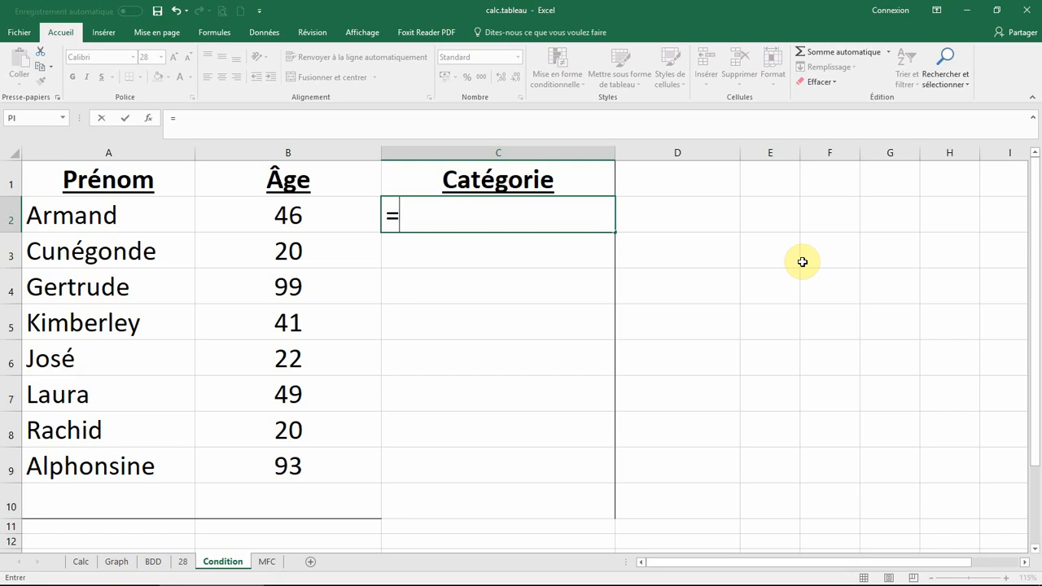
pyautogui.write('si')
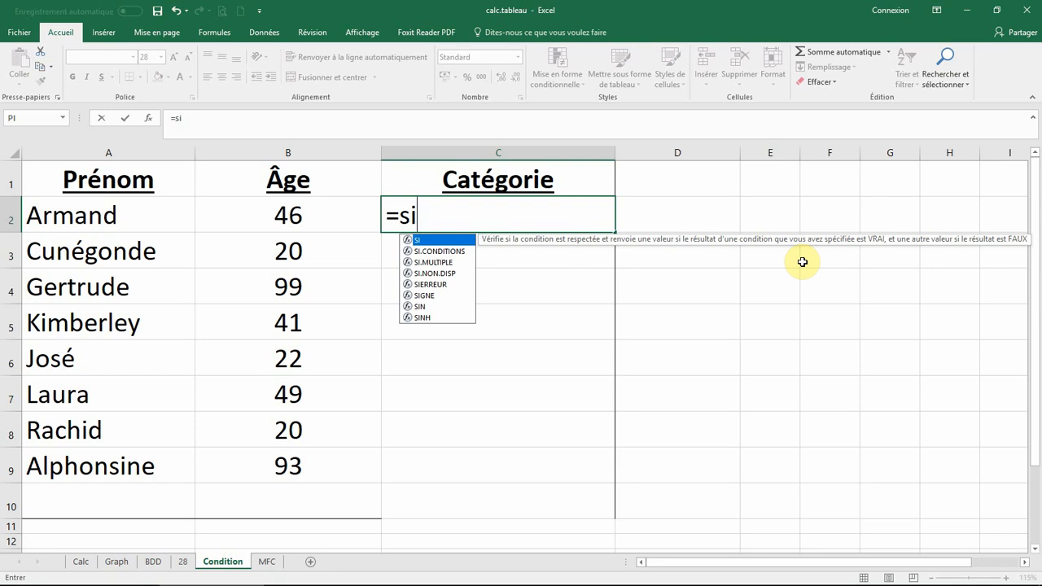
pyautogui.write('(')
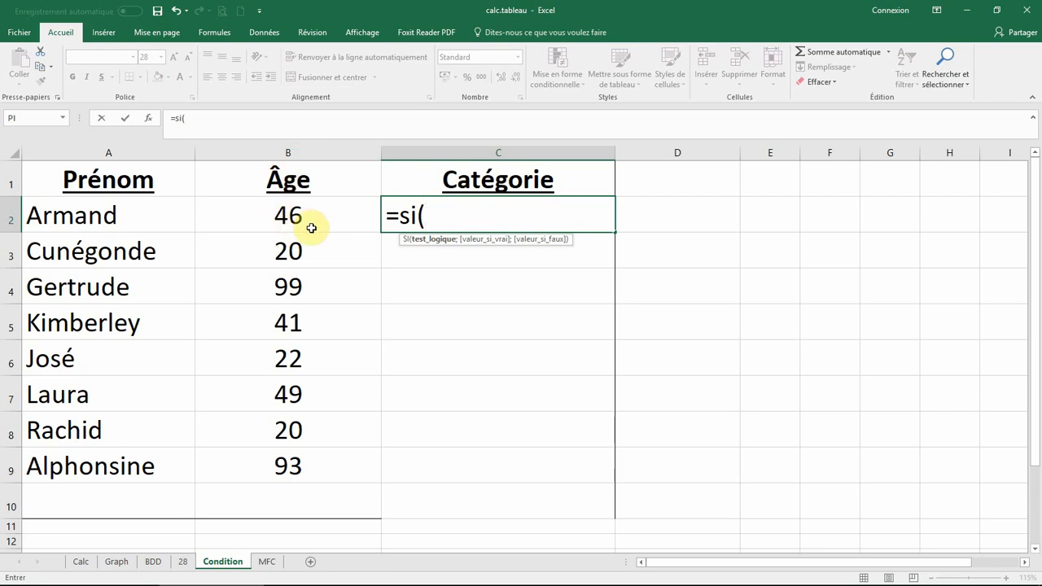
pyautogui.click(275, 218)
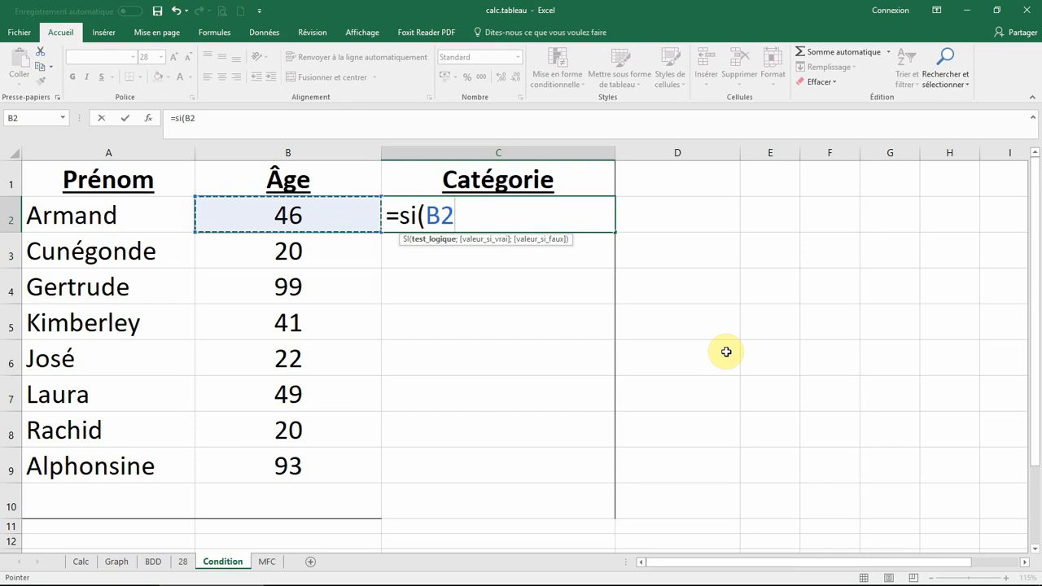
pyautogui.write('>')
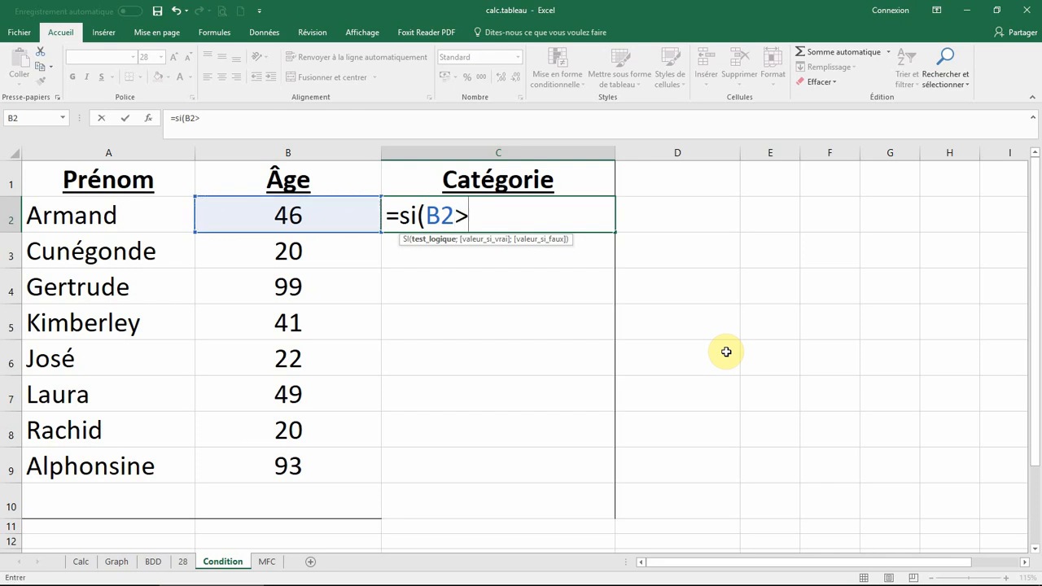
pyautogui.write('=')
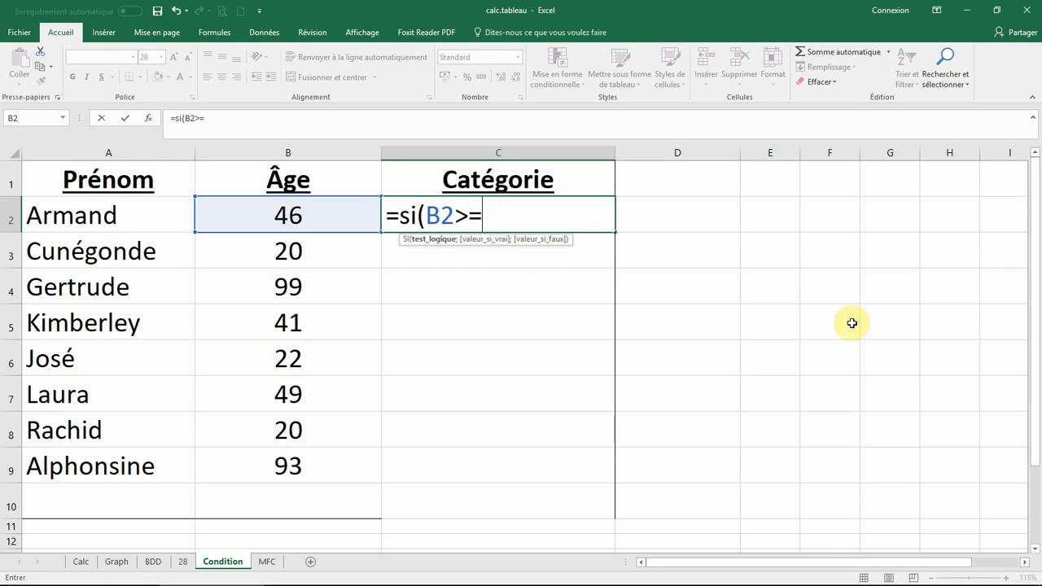
pyautogui.write('50')
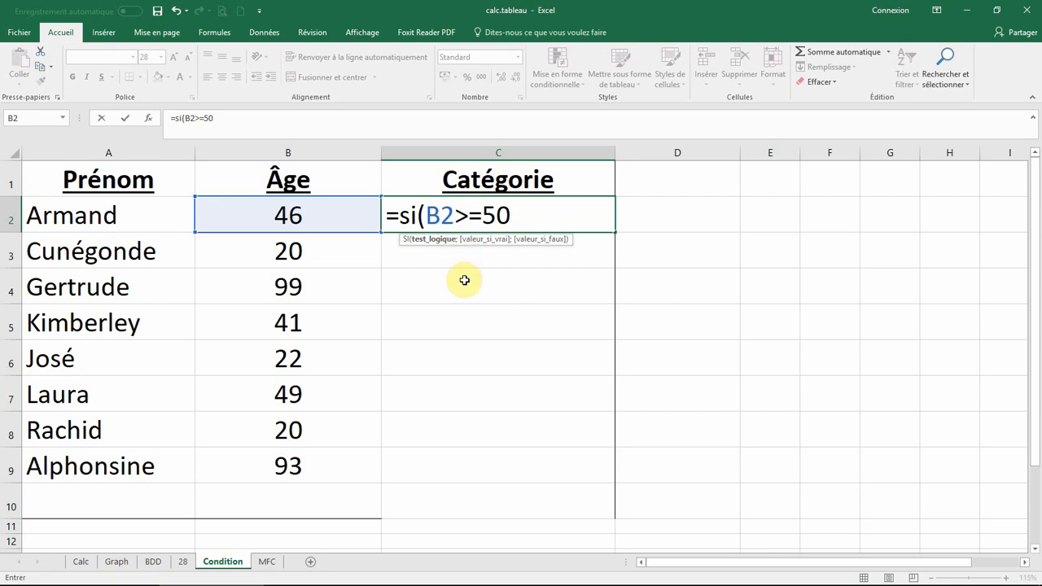
pyautogui.write(';')
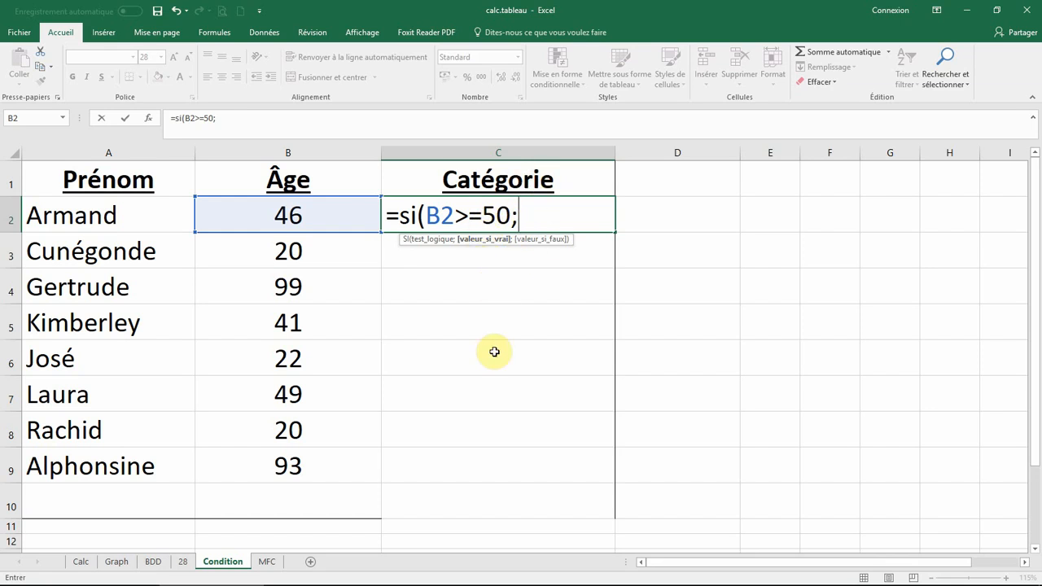
# Check the admission rules in the théorie.si2 Word document and add "Admis" as the value if true in the Excel formula.
pyautogui.moveTo(529, 578)
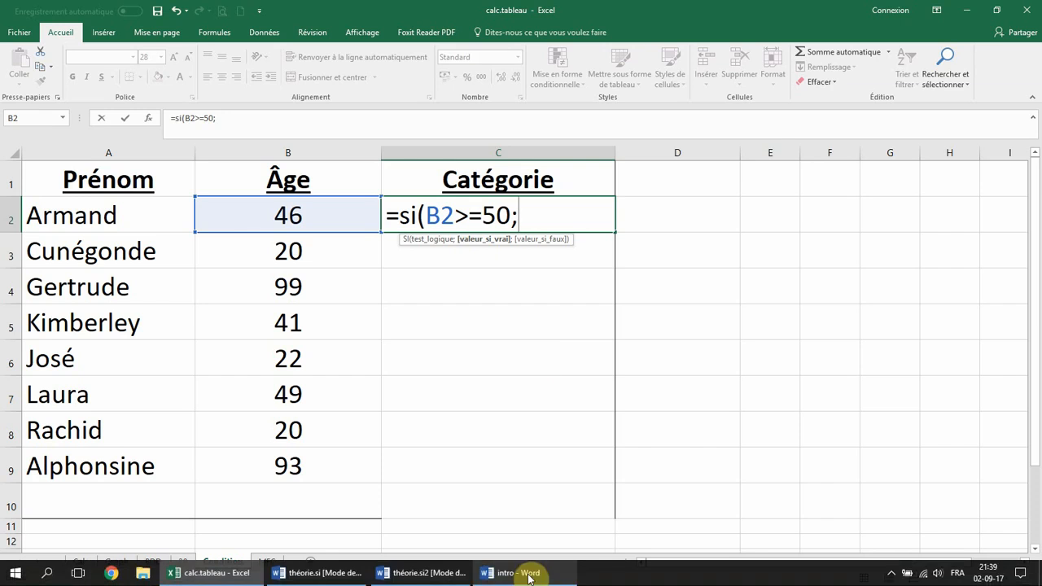
pyautogui.click(413, 573)
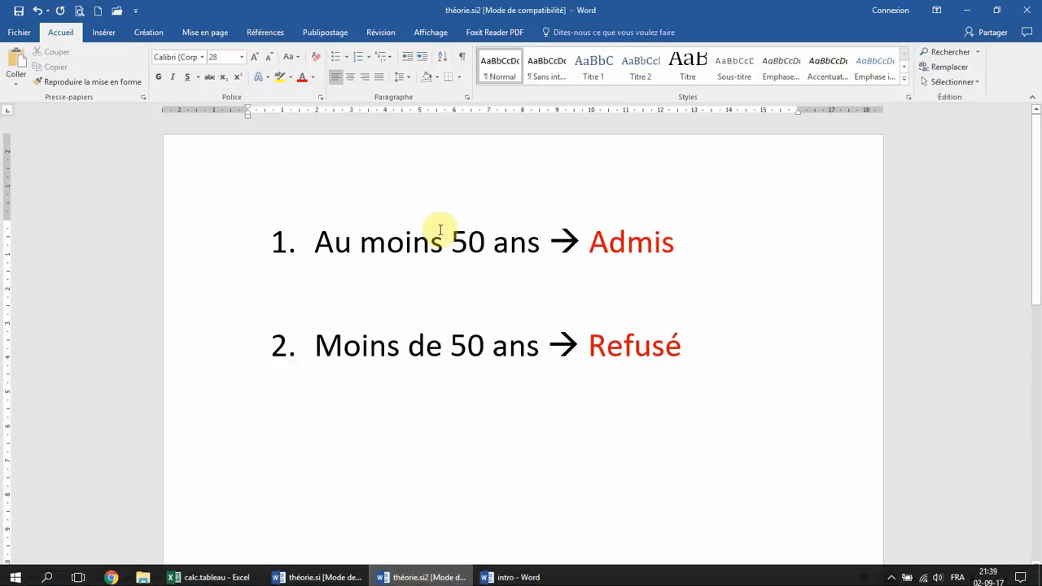
pyautogui.click(208, 572)
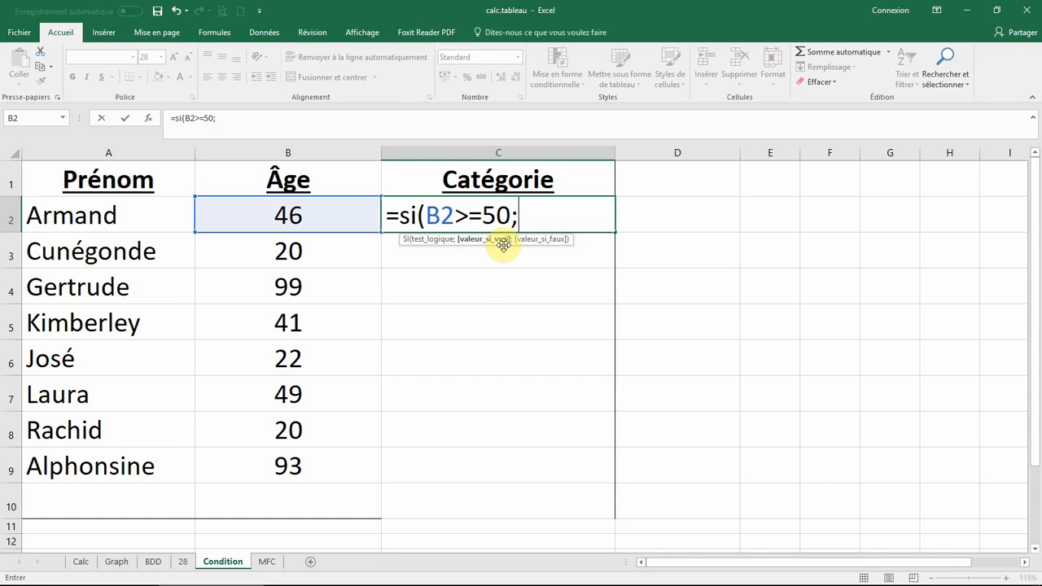
pyautogui.write('"')
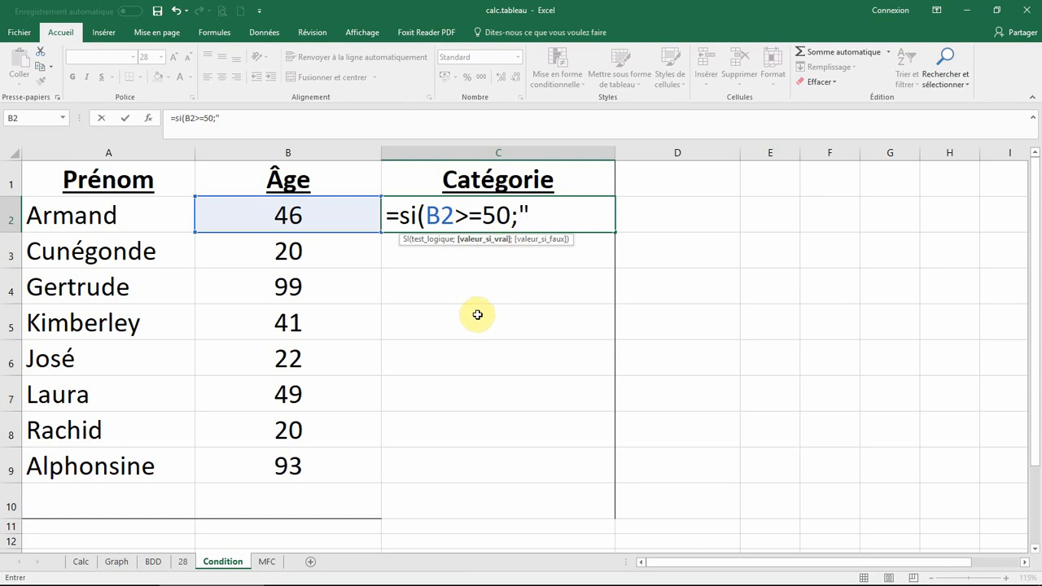
pyautogui.write('Admis')
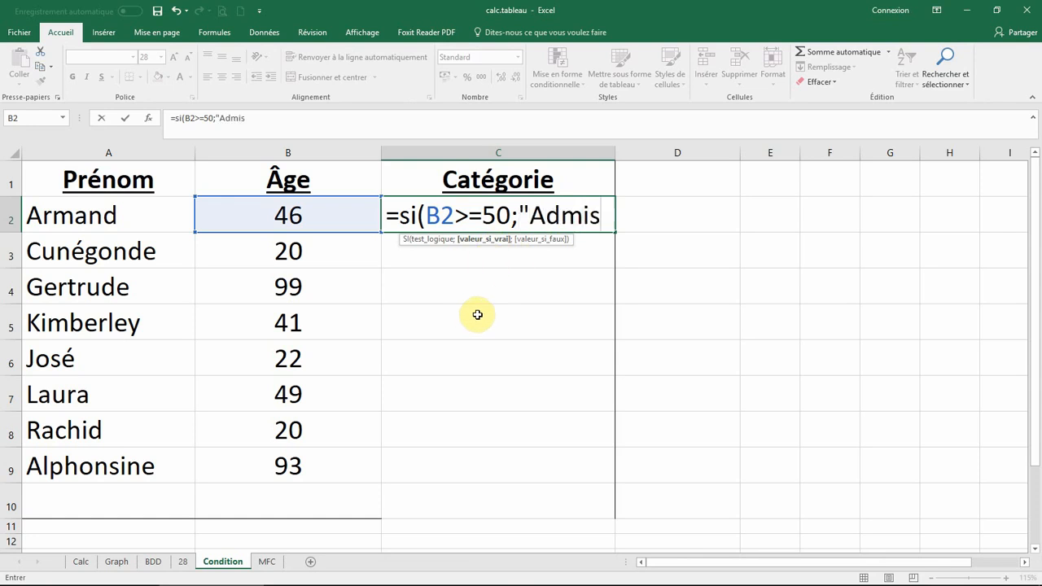
pyautogui.write('"')
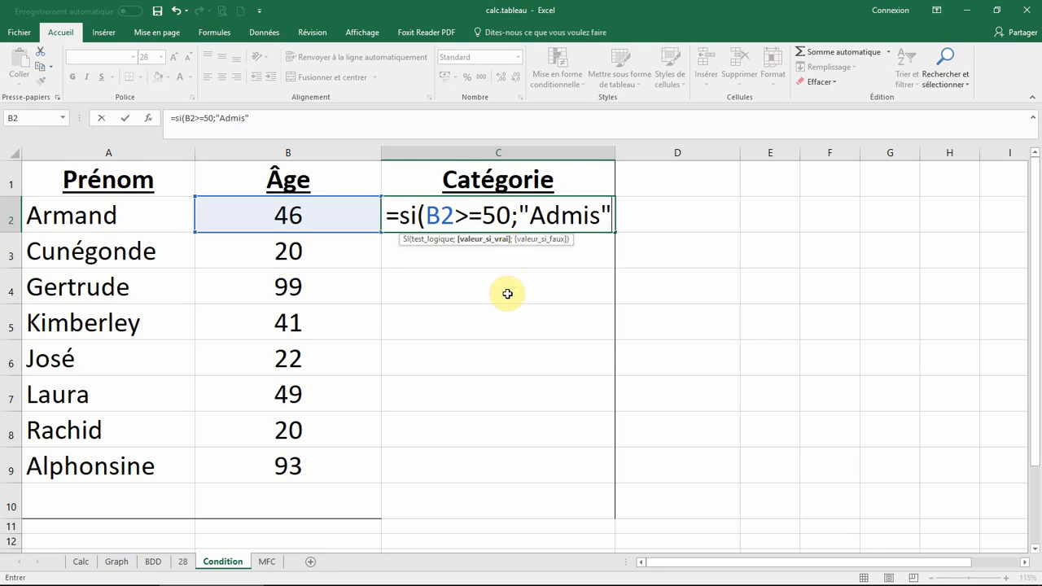
# Complete the C2 formula with "Refusé" as the value if false and commit it.
pyautogui.write(';')
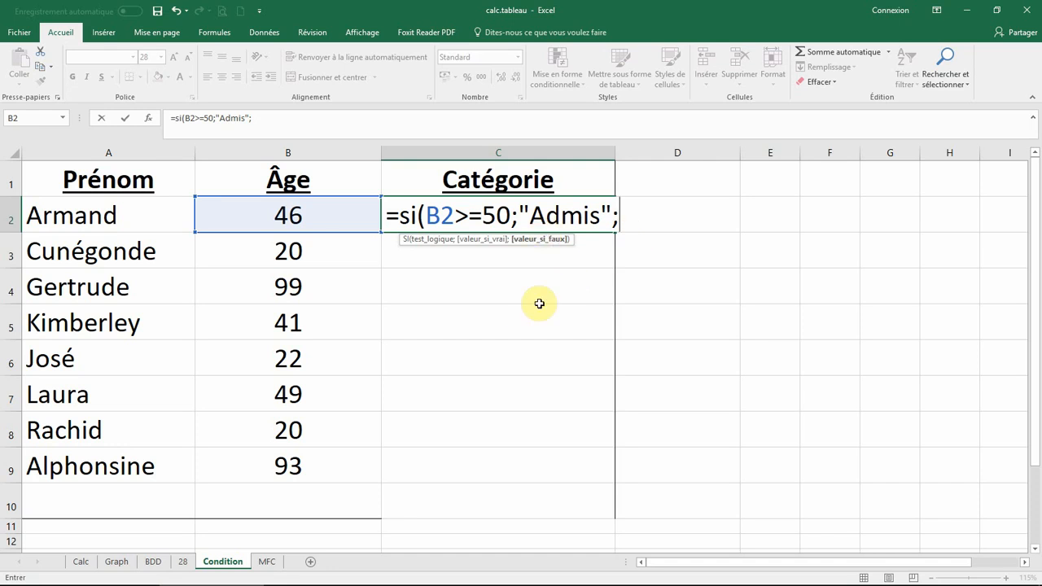
pyautogui.write('"Refus')
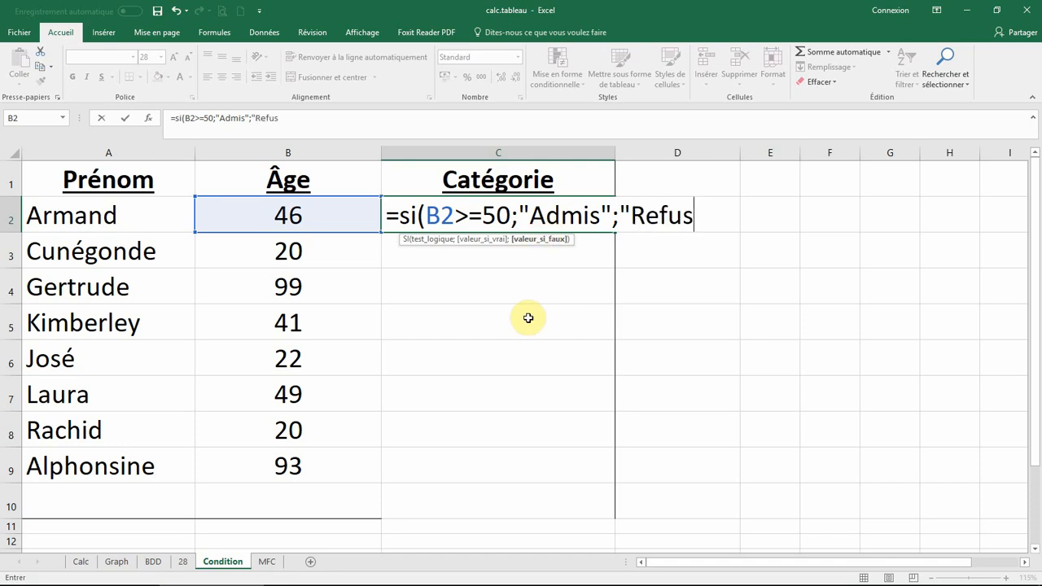
pyautogui.write('é')
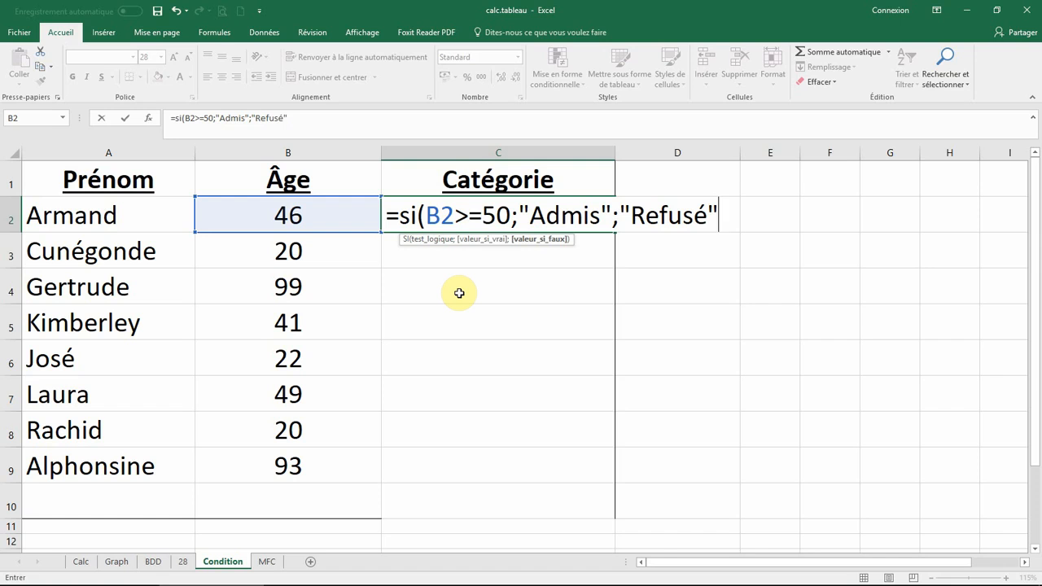
pyautogui.write(')')
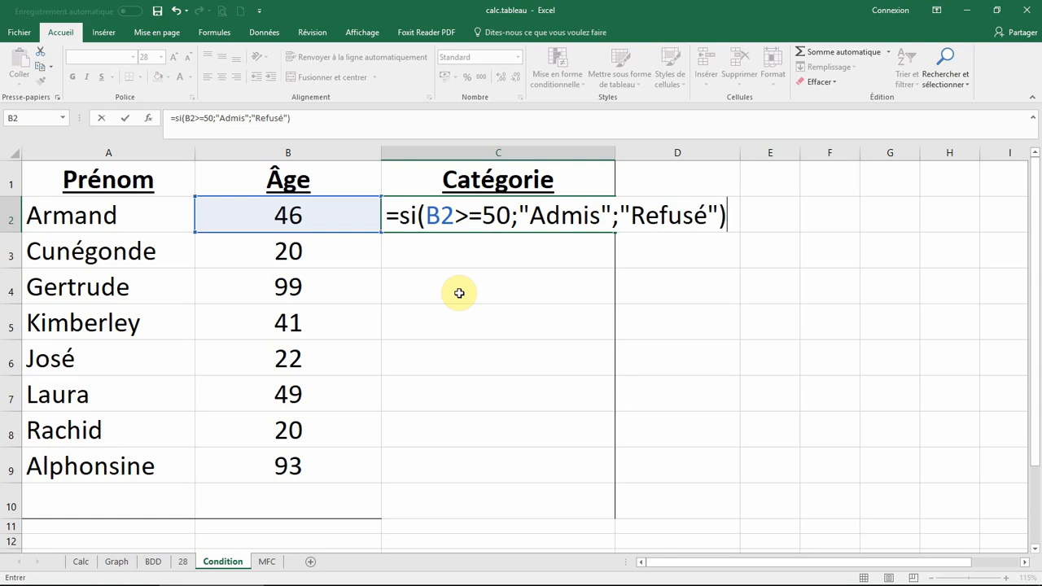
pyautogui.press('Return')
# Recalculate the sheet repeatedly to test the category formula in C2 against different random ages.
pyautogui.press('F9')
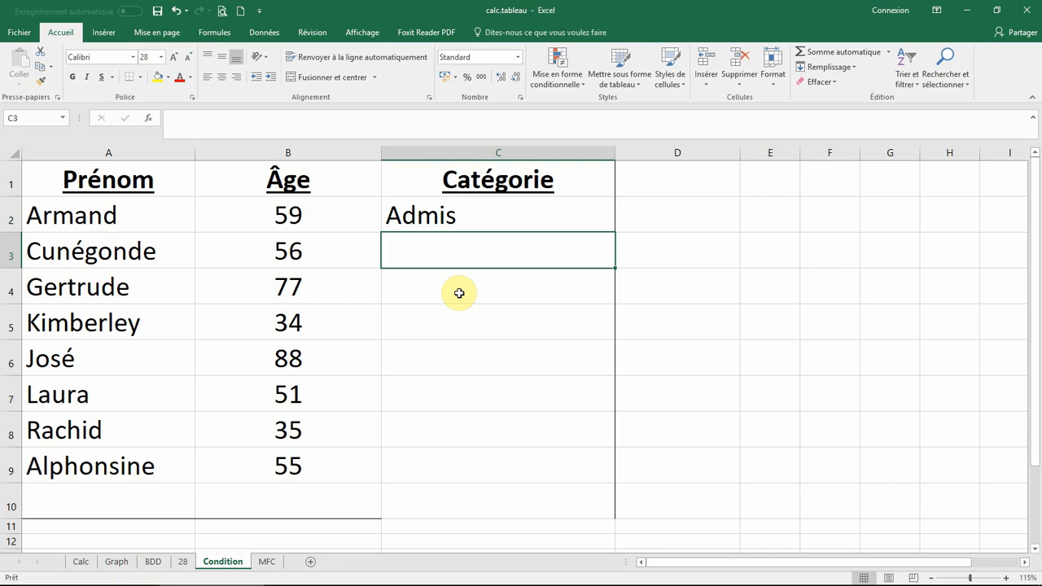
pyautogui.press('F9')
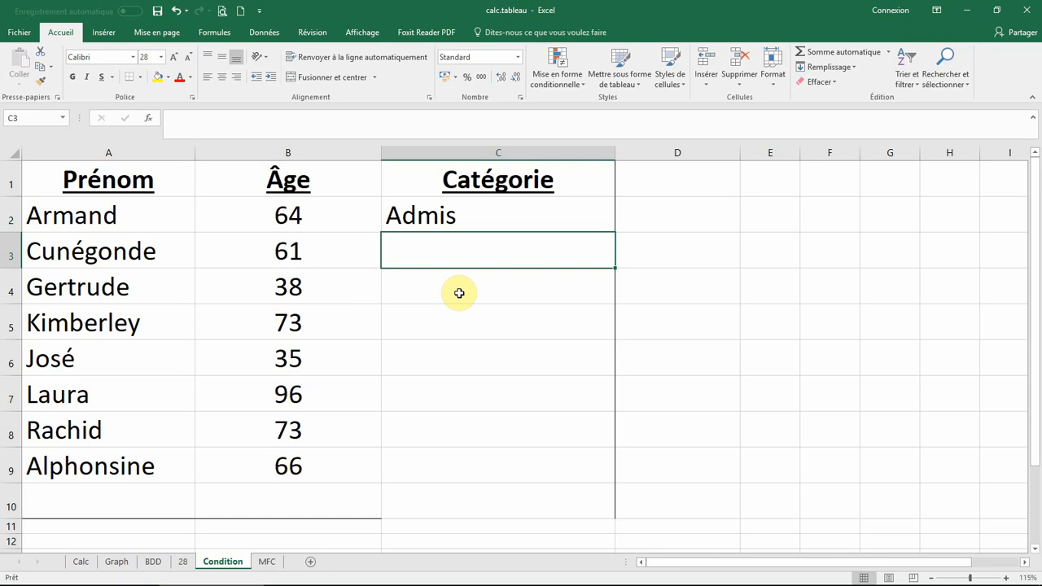
pyautogui.press('F9')
pyautogui.press('F9')
pyautogui.press('F9')
pyautogui.press('F9')
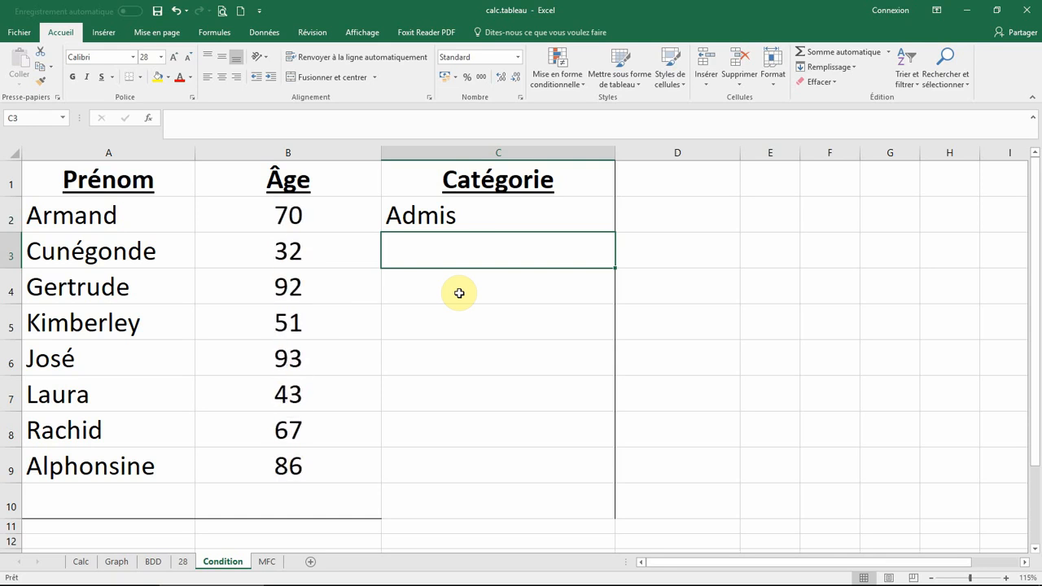
pyautogui.press('F9')
pyautogui.press('F9')
pyautogui.press('F9')
pyautogui.press('F9')
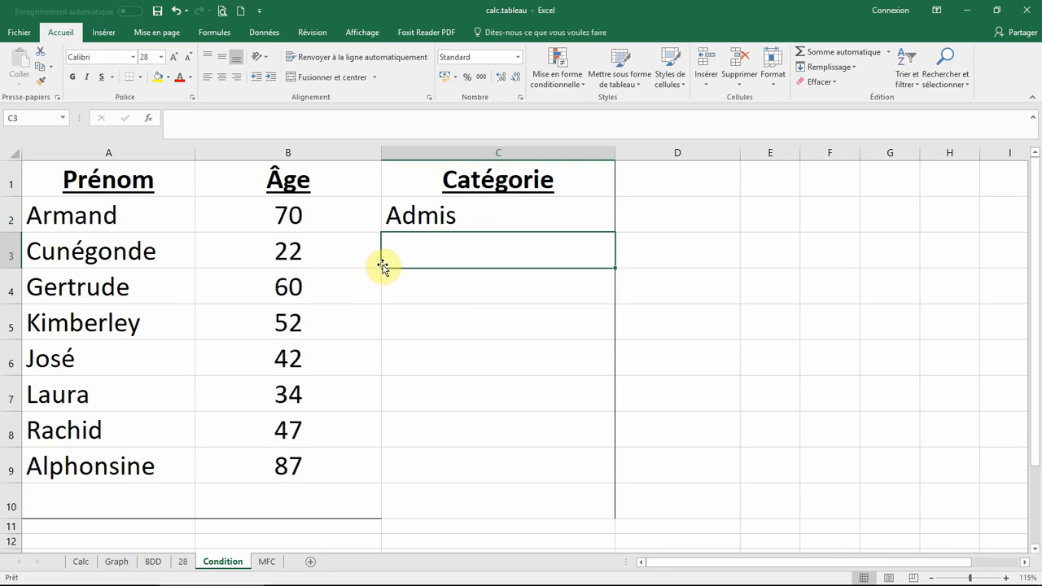
pyautogui.press('F9')
pyautogui.press('F9')
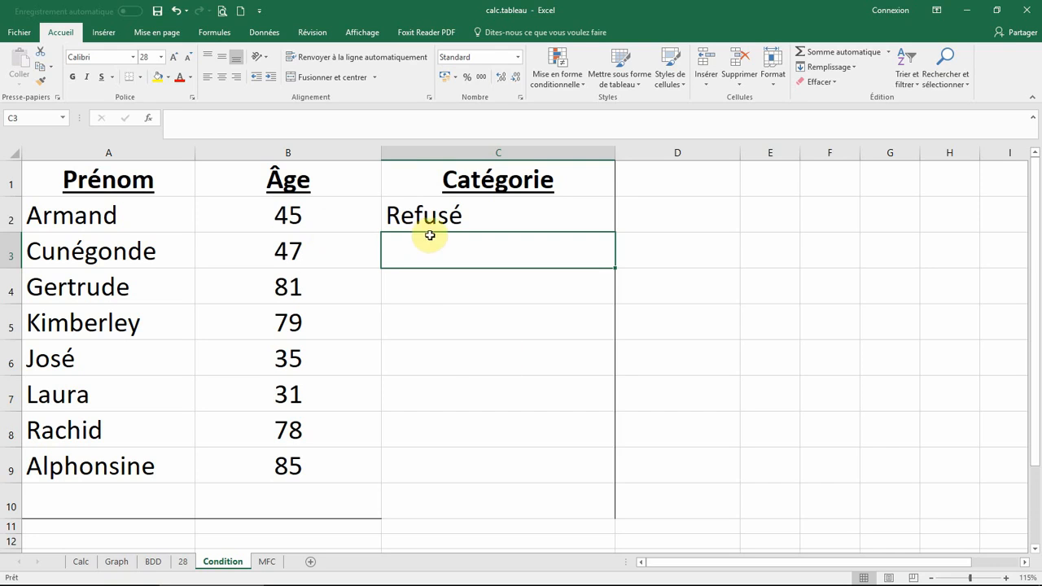
pyautogui.press('F9')
pyautogui.press('F9')
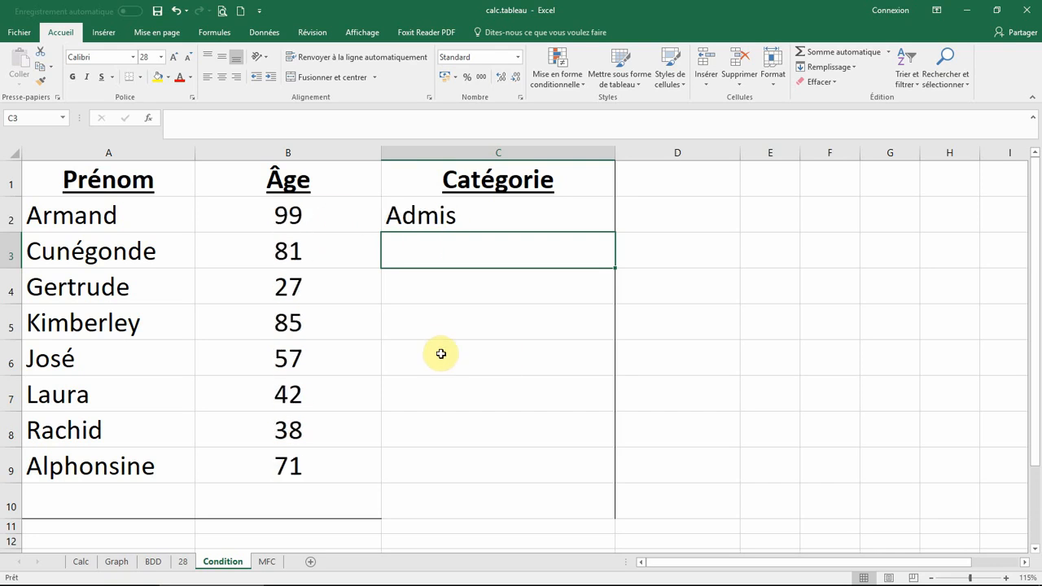
pyautogui.press('F9')
pyautogui.press('F9')
pyautogui.press('F9')
pyautogui.press('F9')
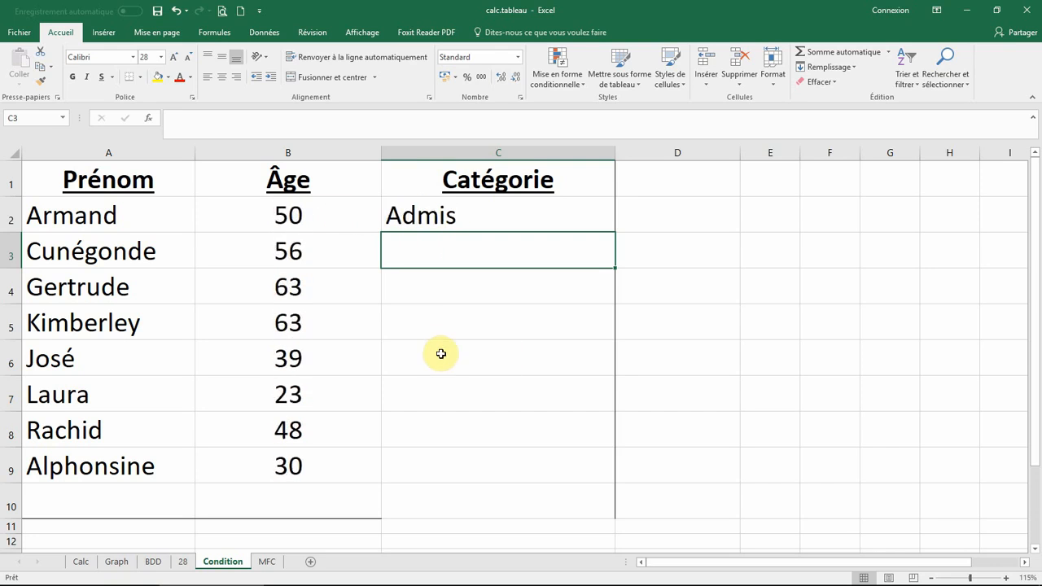
pyautogui.press('F9')
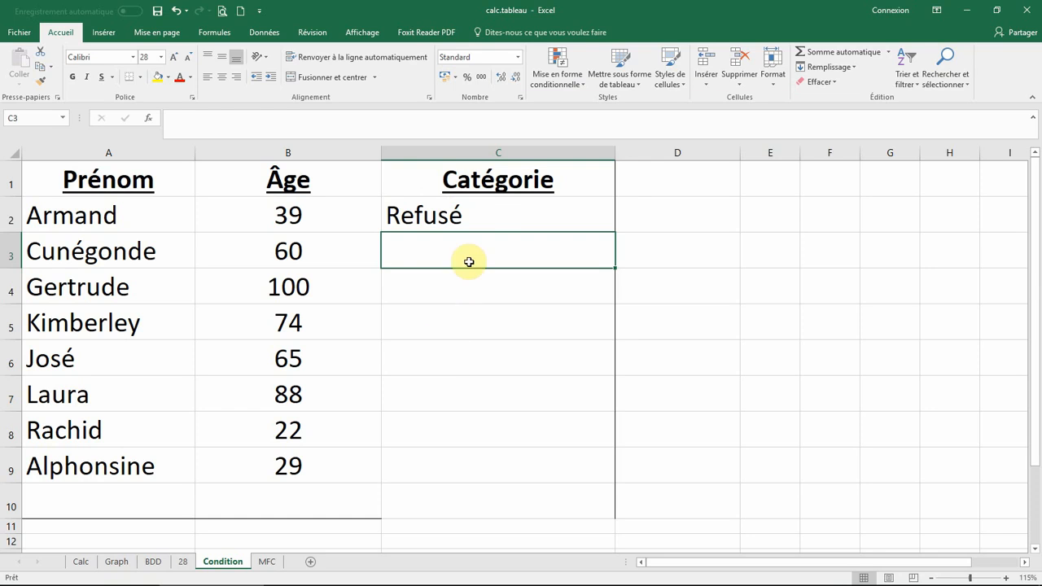
# Copy the C2 category formula down through C9 and recalculate the sheet to update every row.
pyautogui.click(491, 212)
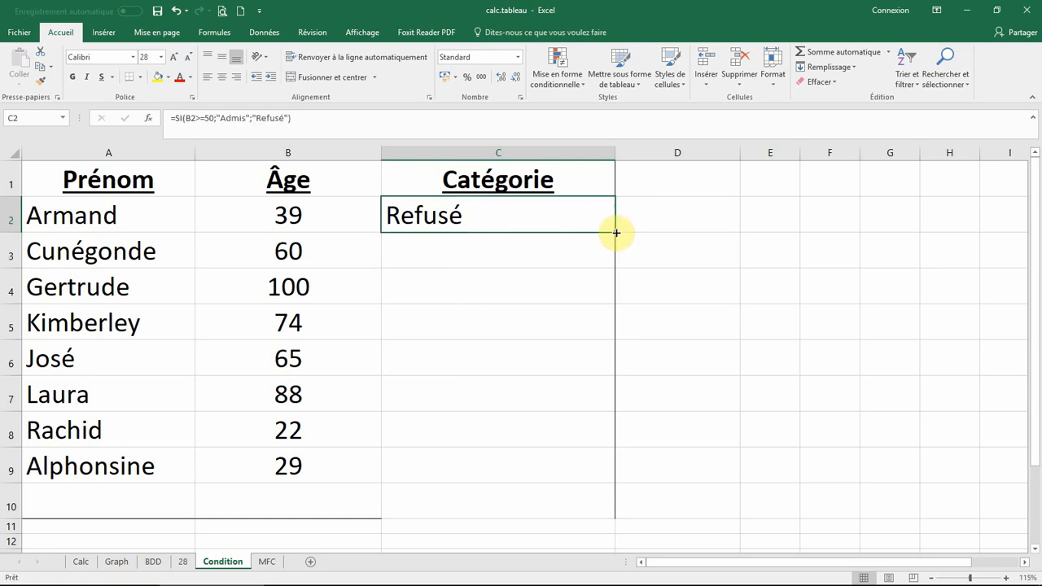
pyautogui.moveTo(615, 232); pyautogui.dragTo(606, 475)
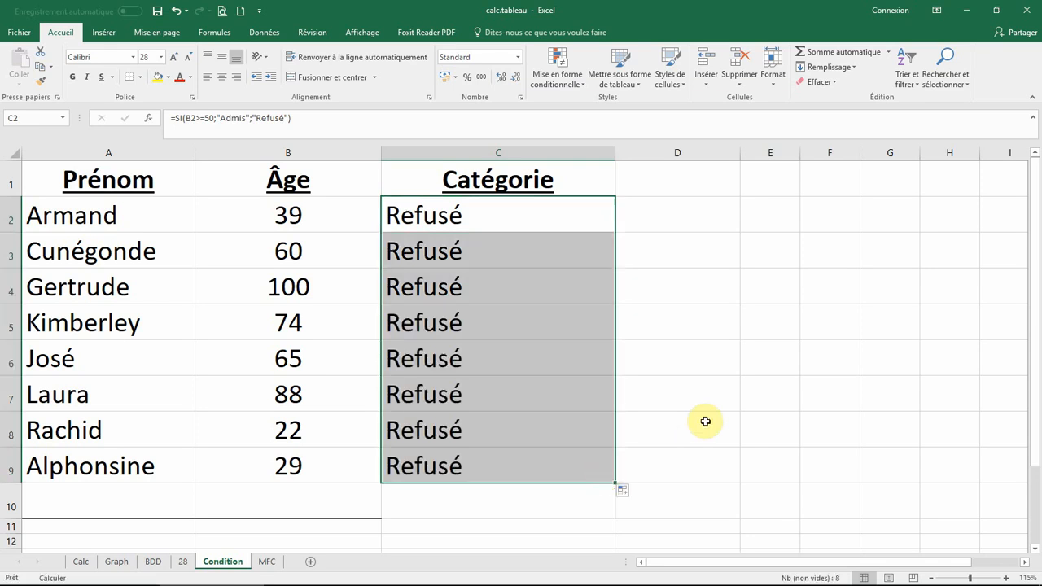
pyautogui.press('F9')
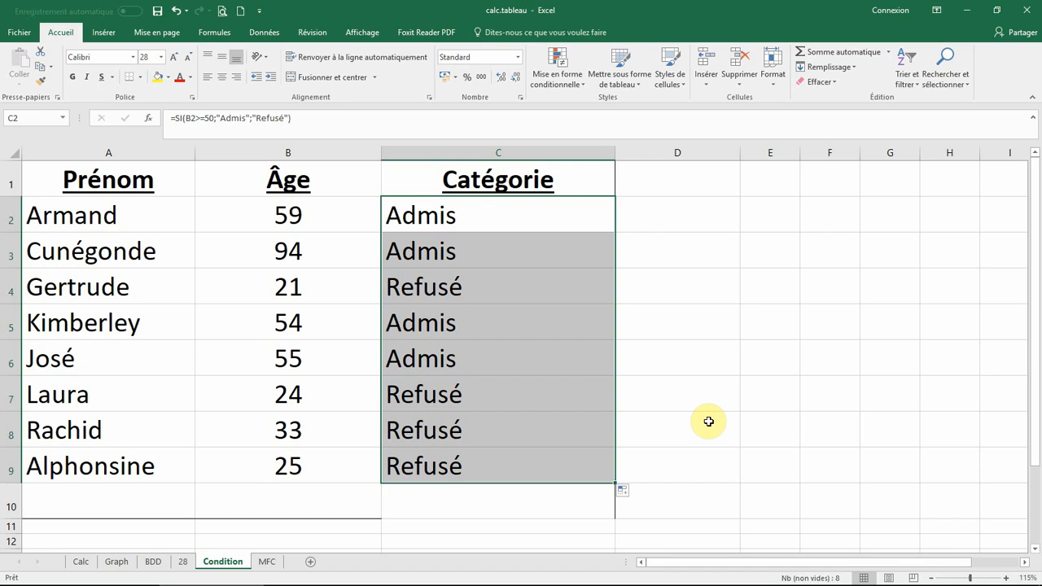
pyautogui.click(705, 422)
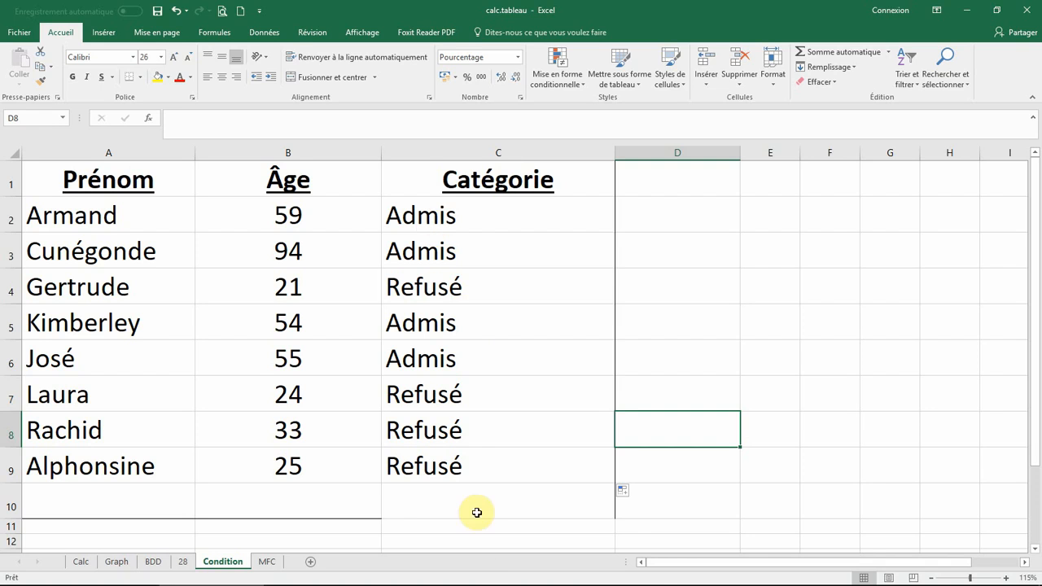
# Review the SI syntax in théorie.si and the age rules in théorie.si2 in Word, then return to the Excel workbook.
pyautogui.moveTo(424, 579)
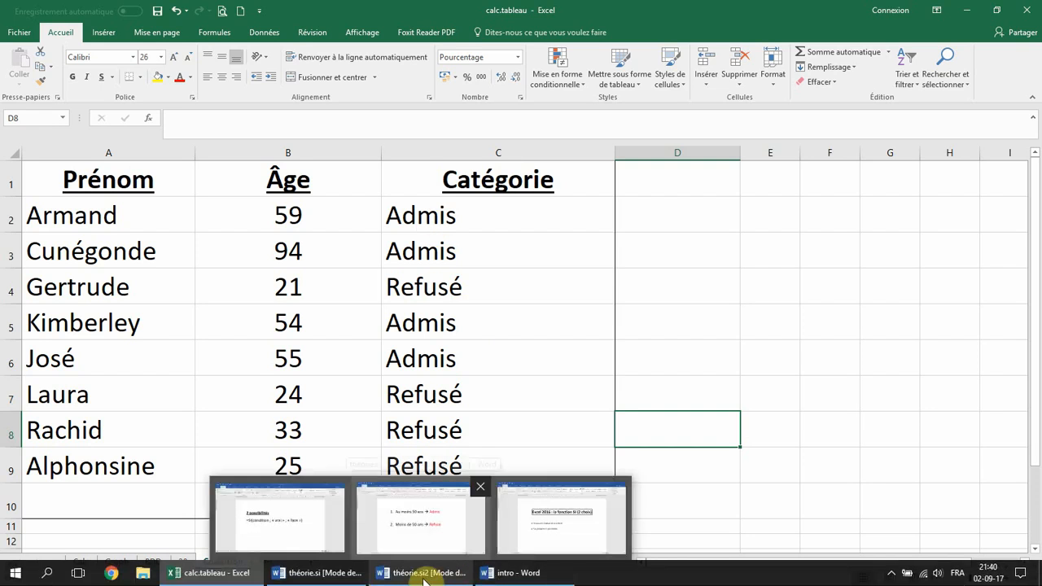
pyautogui.click(330, 580)
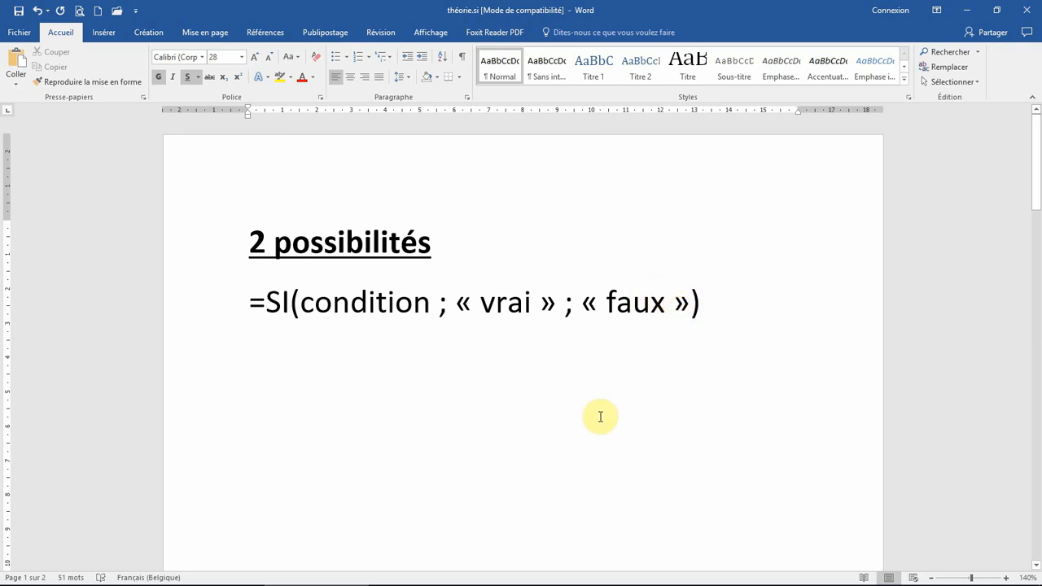
pyautogui.moveTo(512, 581)
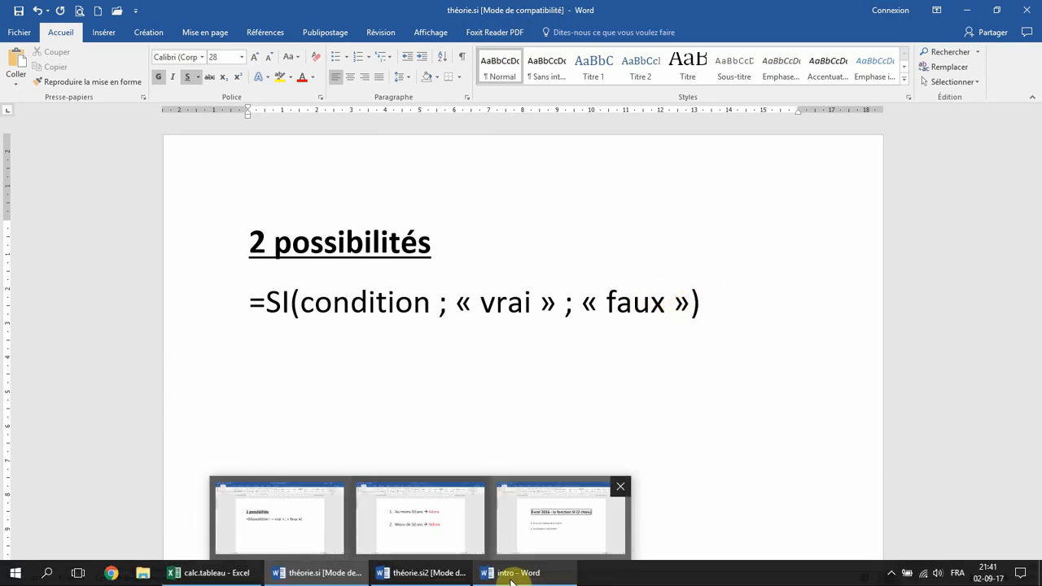
pyautogui.click(440, 578)
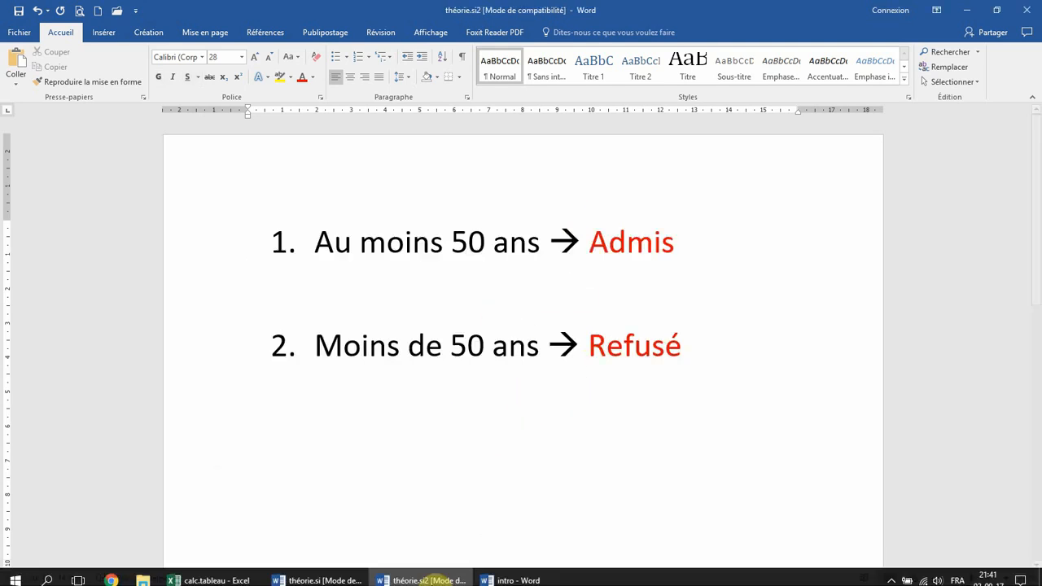
pyautogui.click(209, 573)
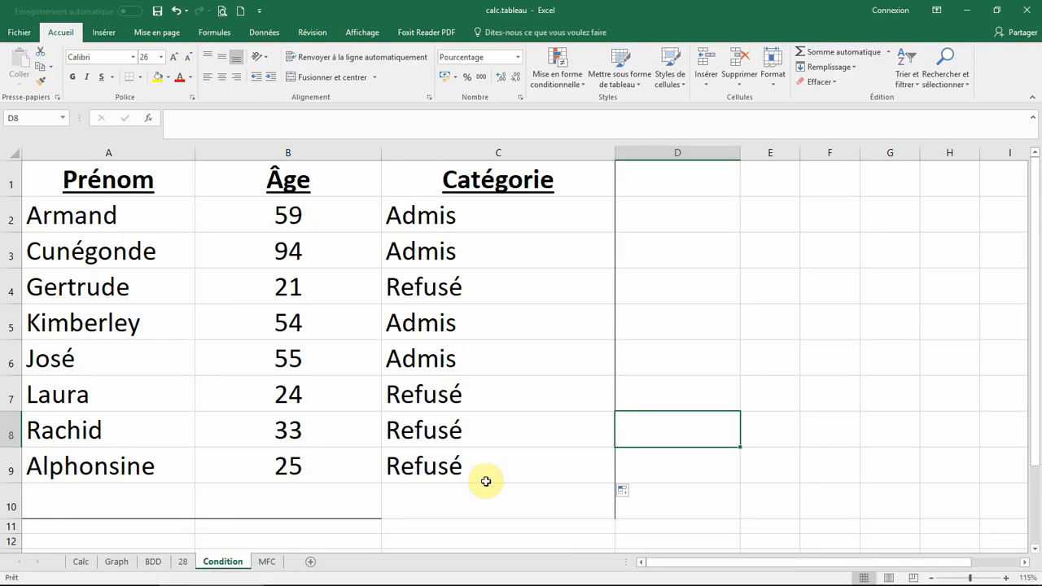